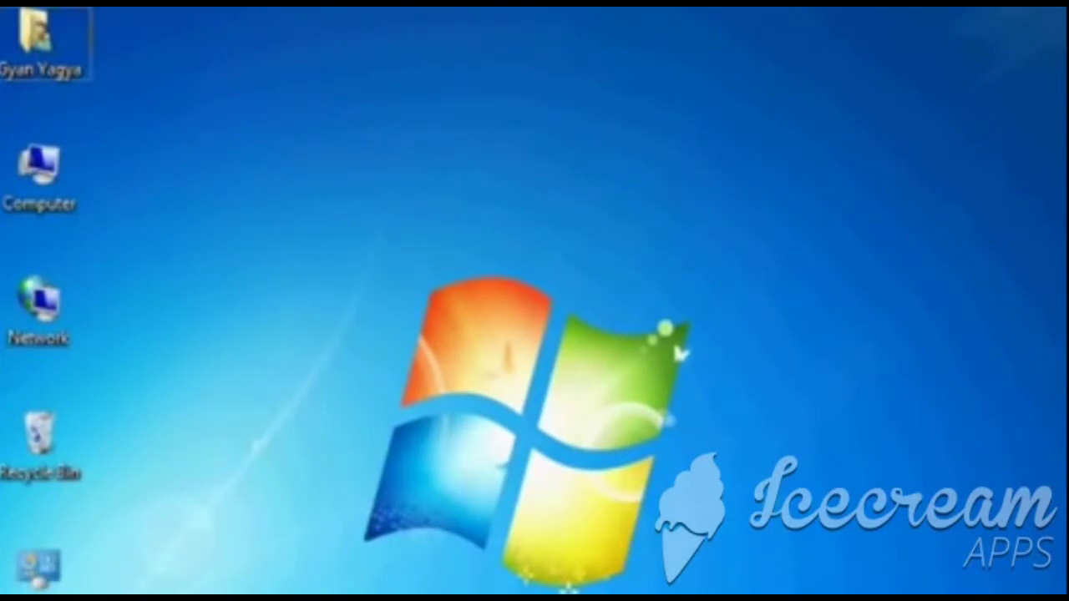
# Launch Microsoft Word 2007 from the Start menu's Microsoft Office folder in All Programs.
pyautogui.press('super')
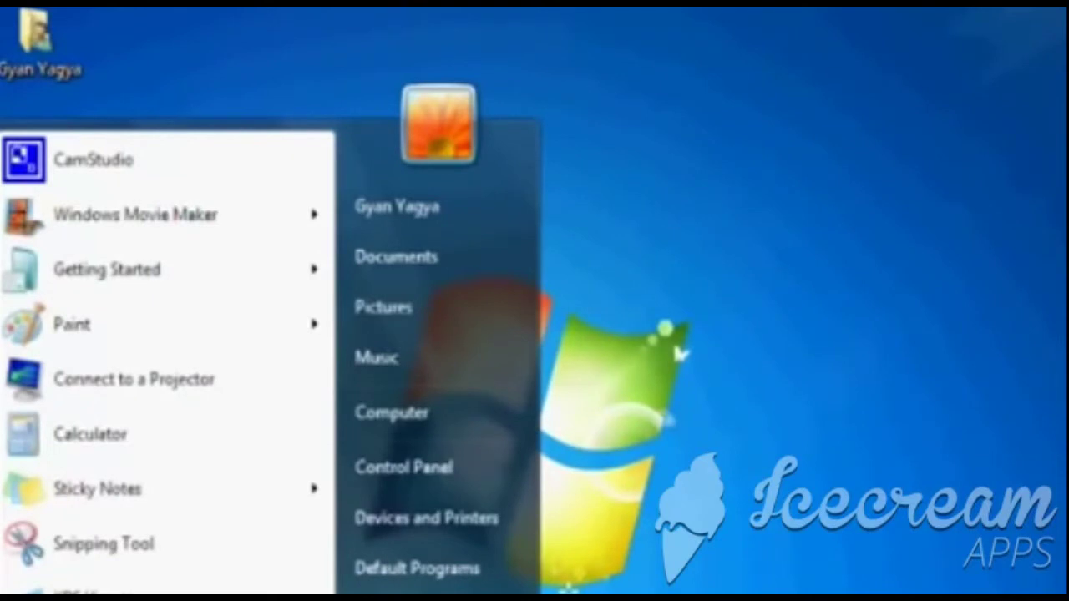
pyautogui.click(84, 594)
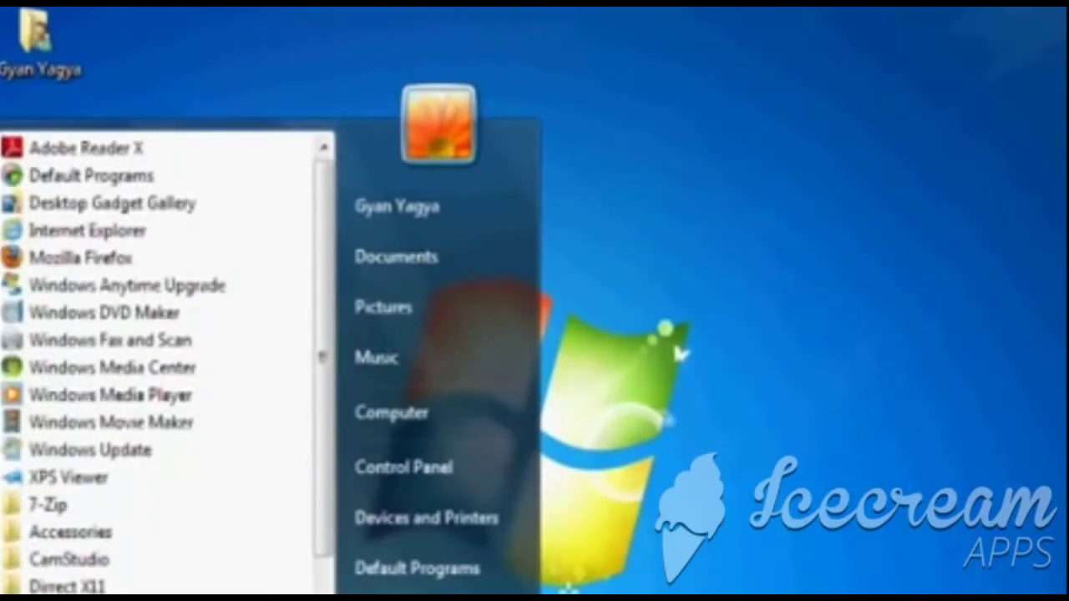
pyautogui.click(84, 477)
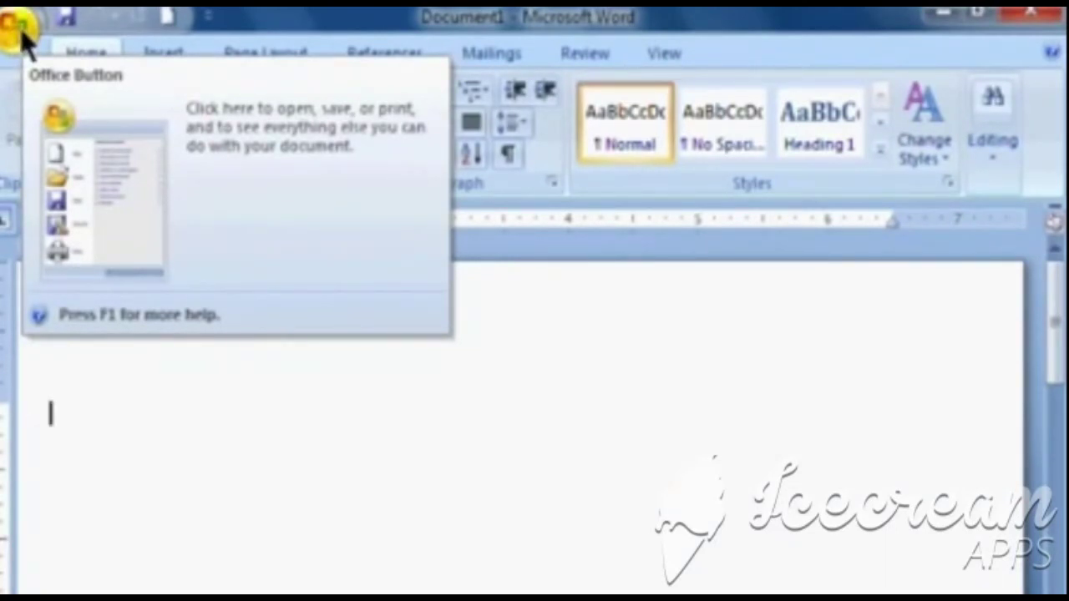
pyautogui.click(20, 29)
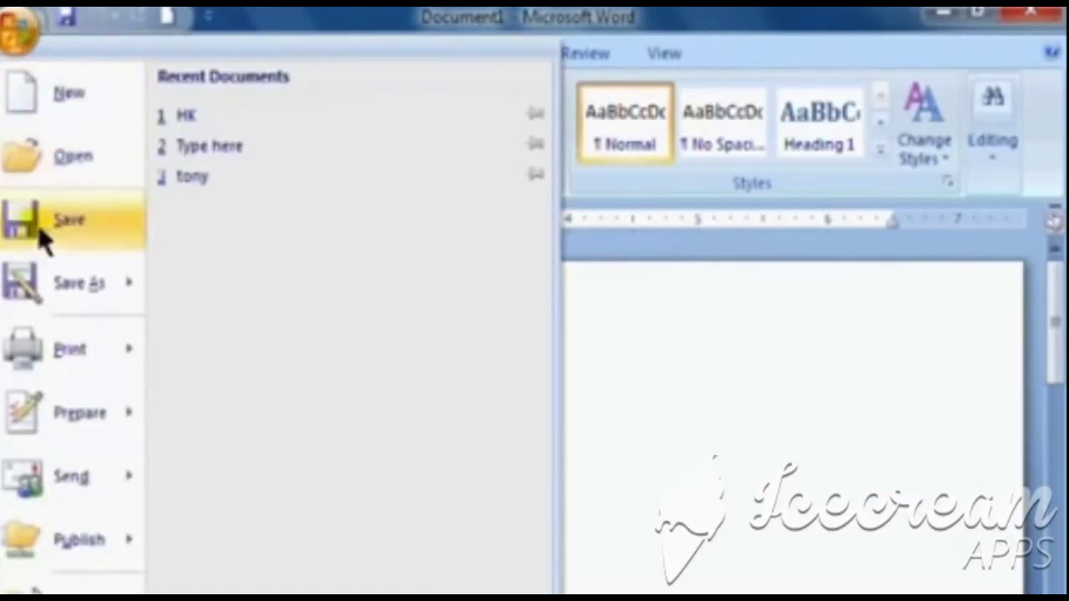
pyautogui.moveTo(71, 349)
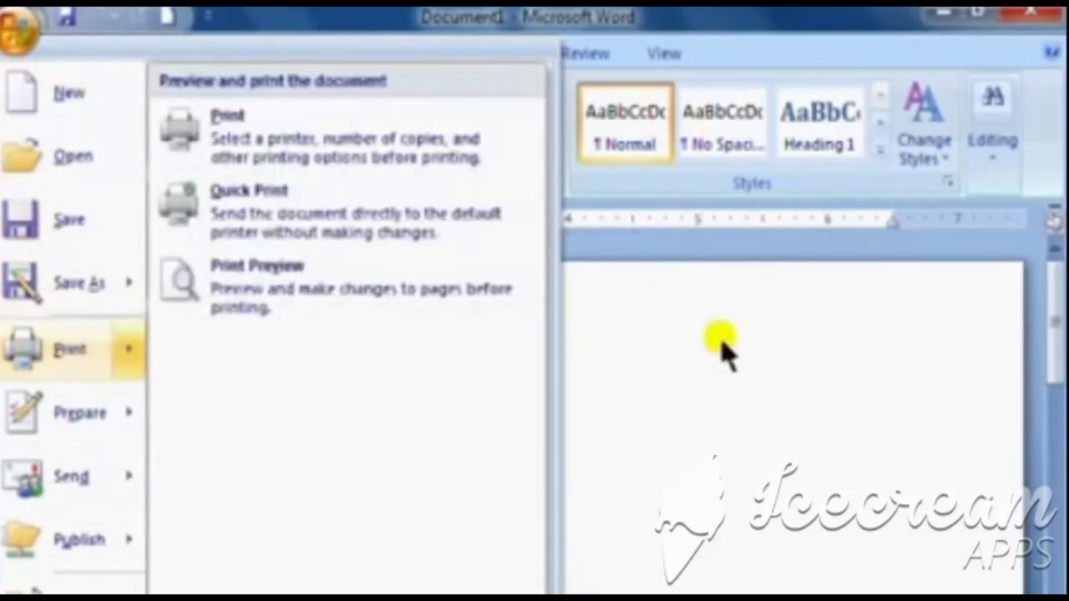
pyautogui.click(707, 361)
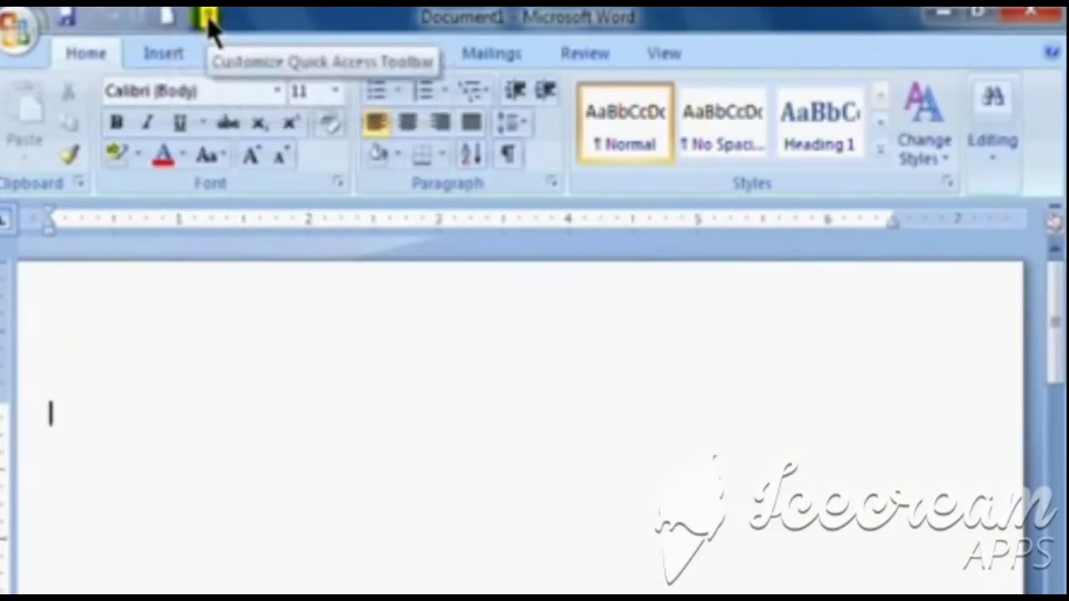
pyautogui.click(209, 18)
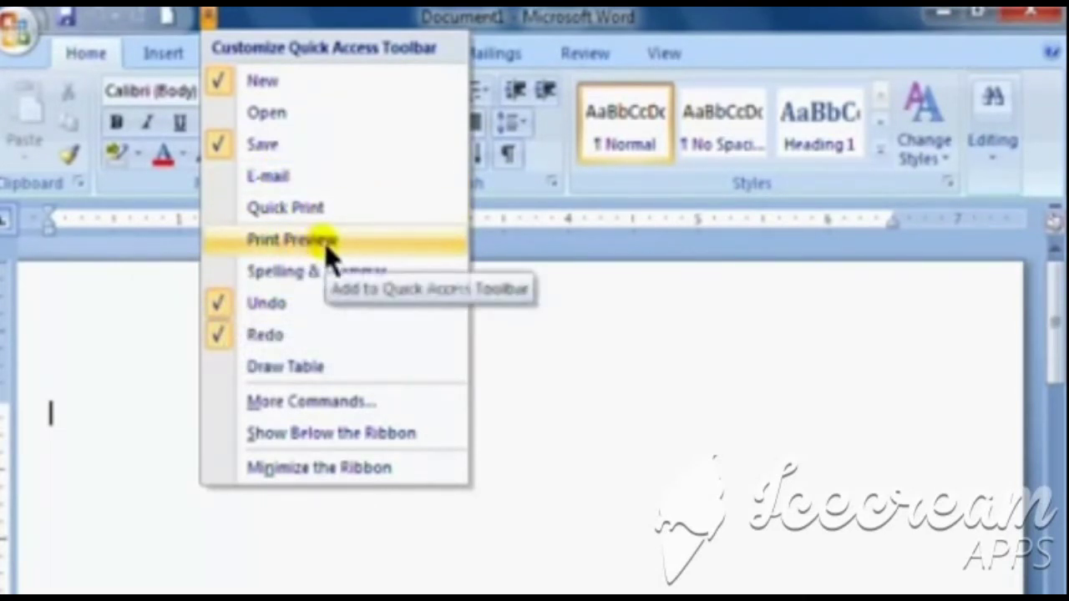
pyautogui.click(255, 242)
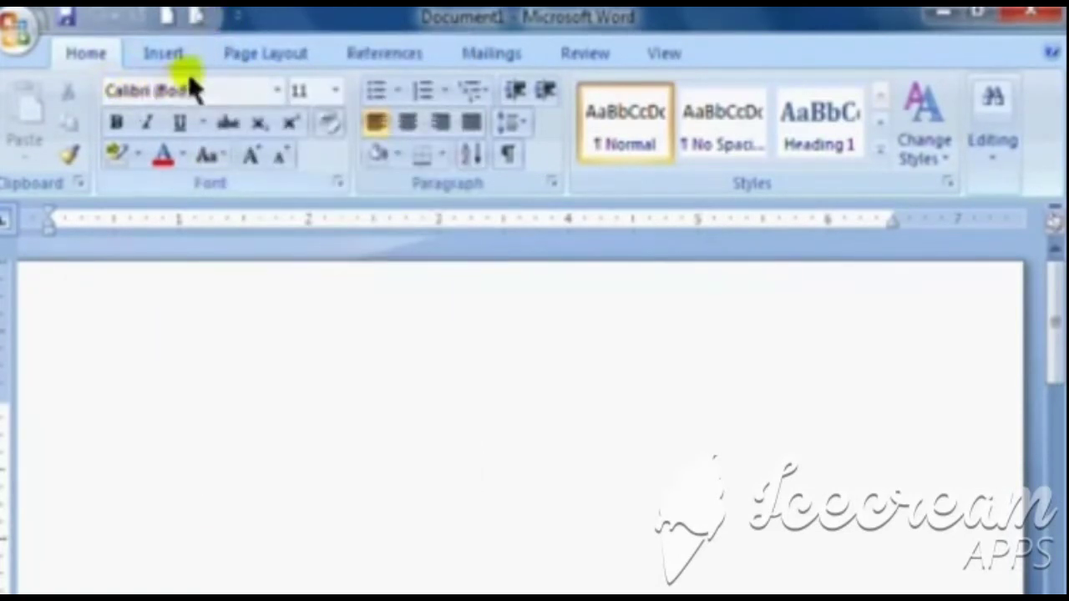
pyautogui.click(239, 17)
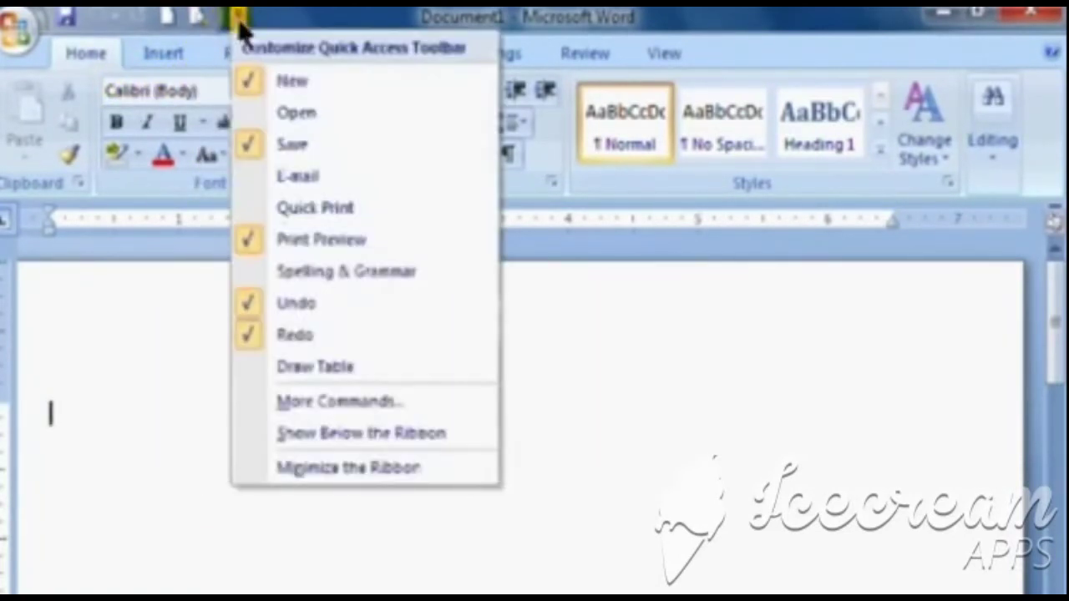
pyautogui.click(258, 240)
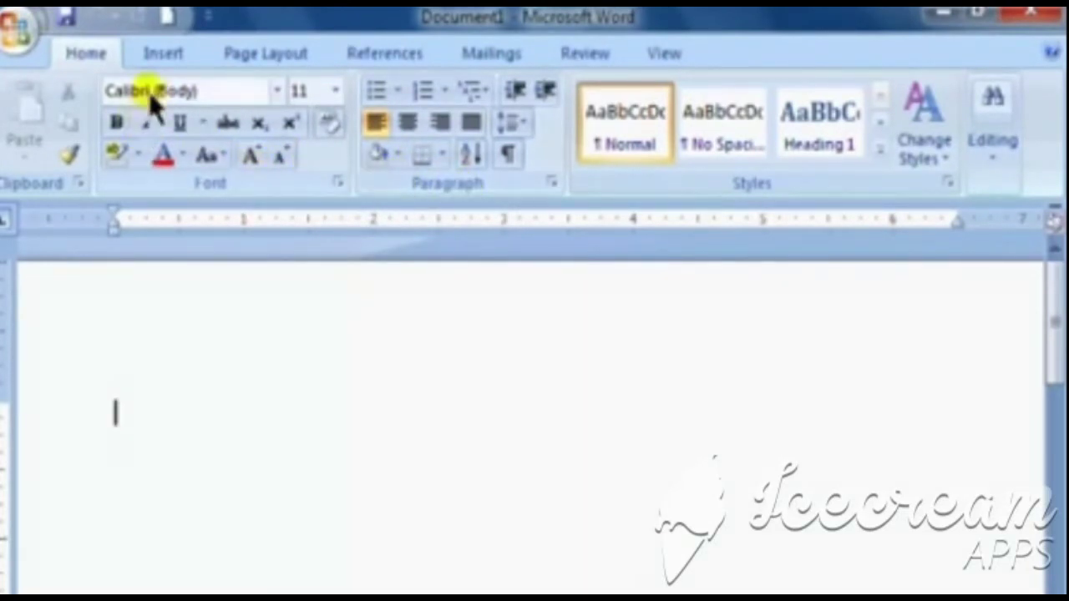
pyautogui.click(168, 55)
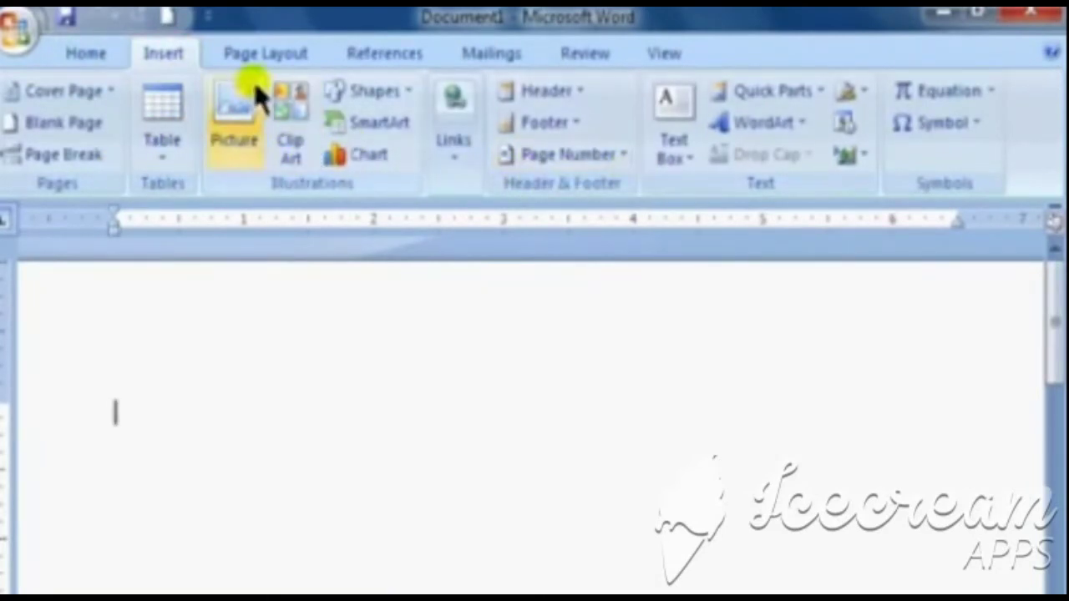
pyautogui.click(273, 57)
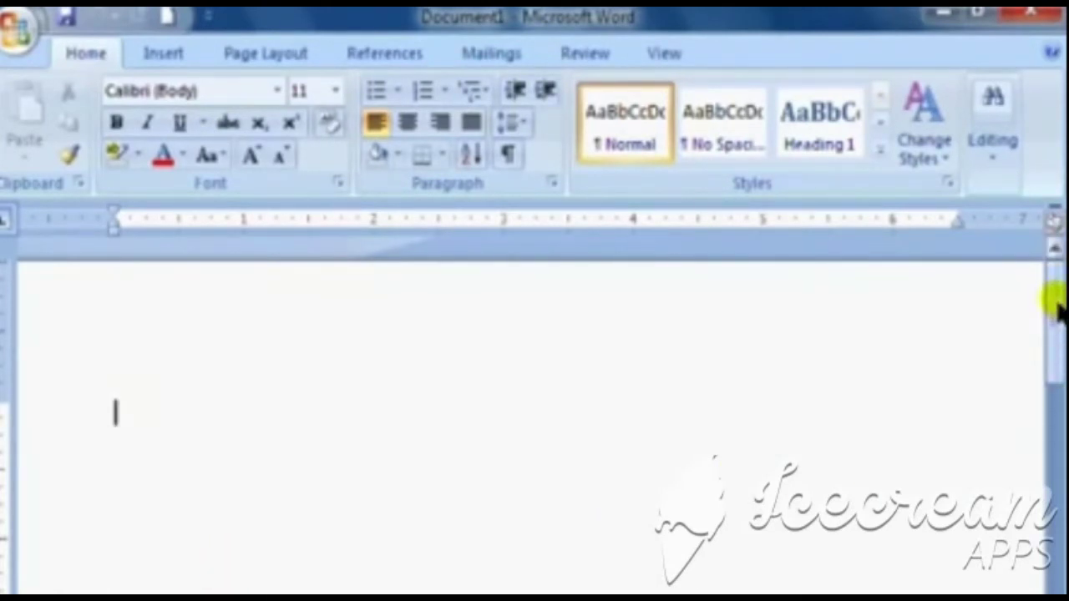
pyautogui.moveTo(1054, 309)
pyautogui.mouseDown()
pyautogui.moveTo(1054, 547)
pyautogui.moveTo(1045, 351)
pyautogui.moveTo(1054, 518)
pyautogui.mouseUp()
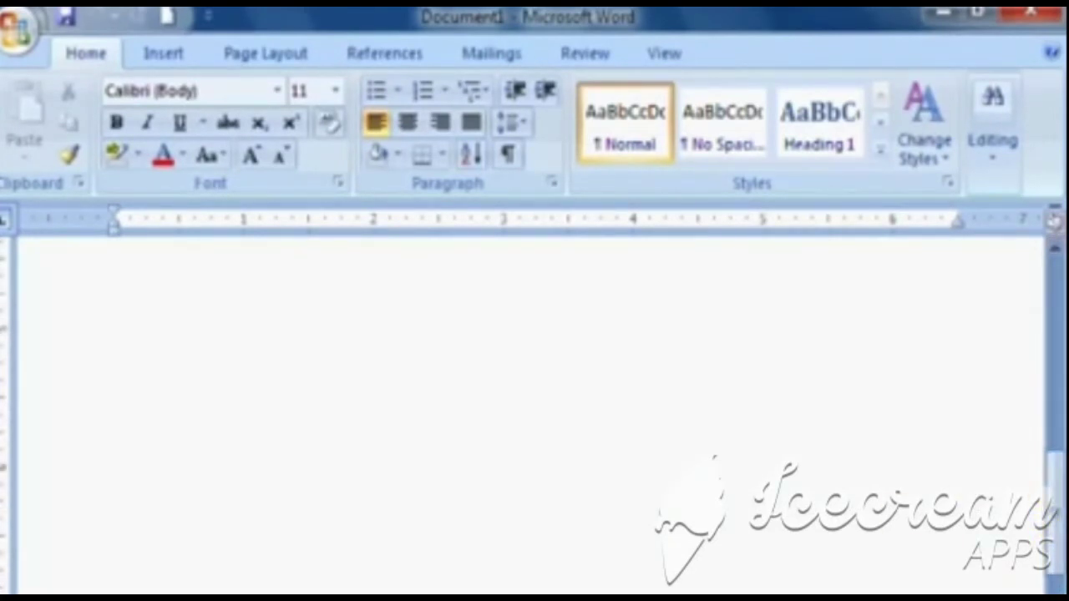
# Ctrl-scroll the blank Document1 in, then out to a small whole-page view.
pyautogui.hscroll(3, 534, 401)
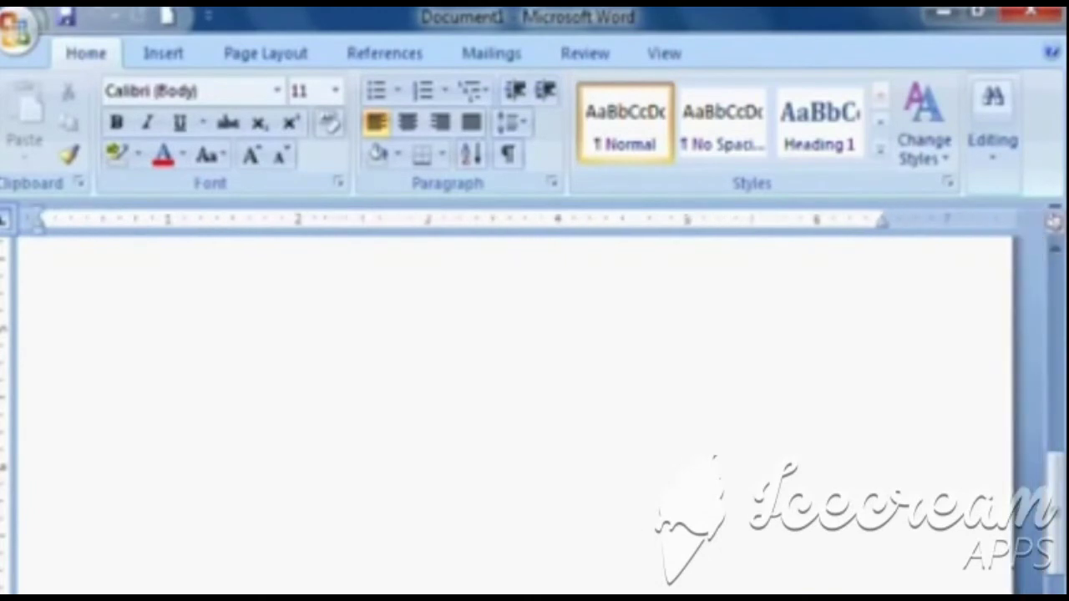
pyautogui.hscroll(-4, 535, 401)
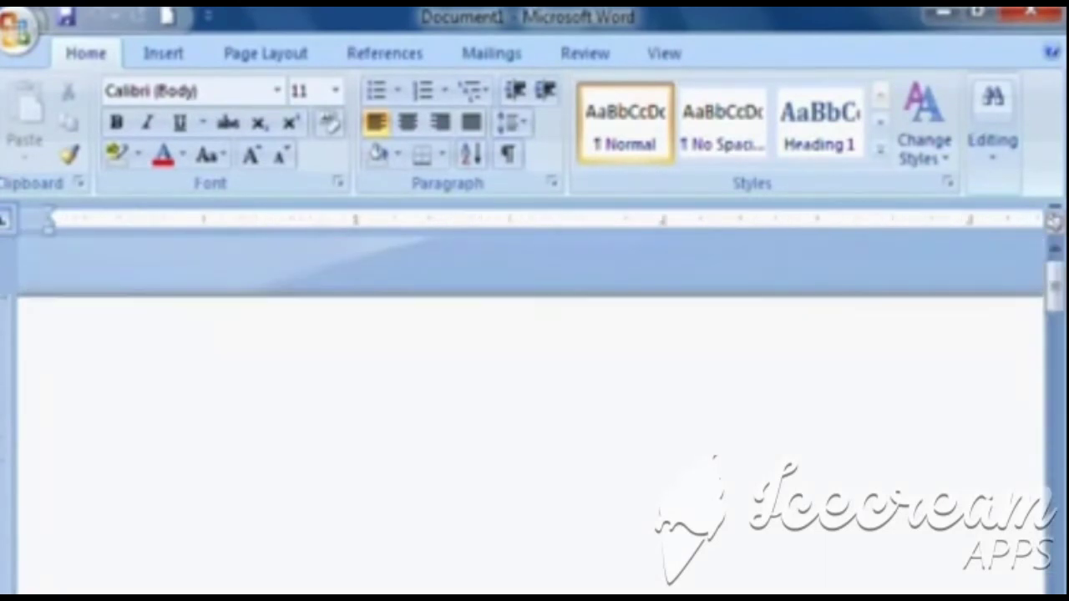
pyautogui.scroll(3, 535, 375)
pyautogui.scroll(1, 535, 376)
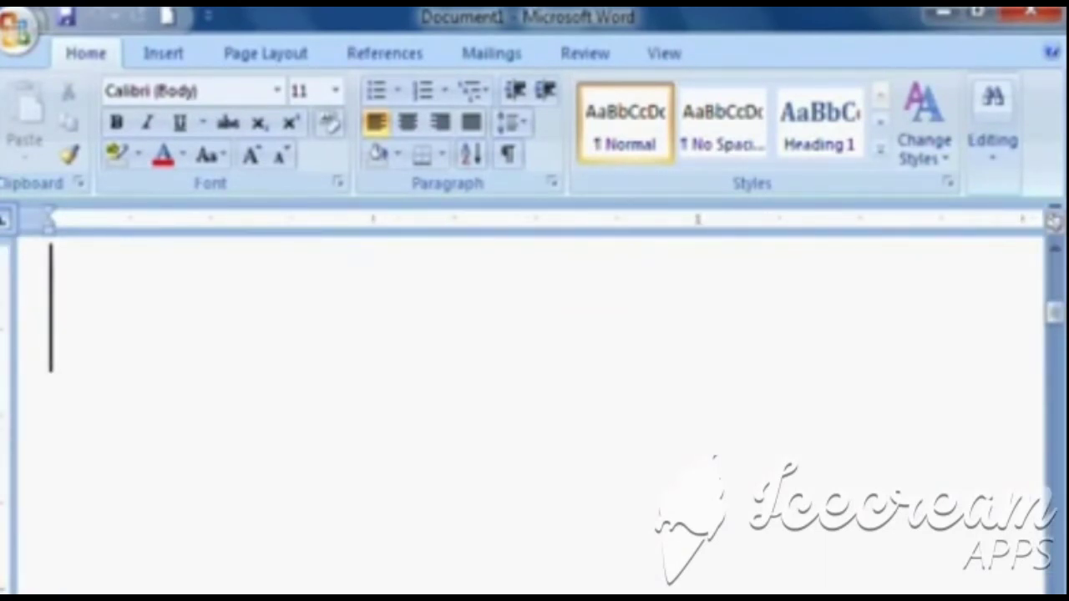
pyautogui.scroll(-1, 534, 376)
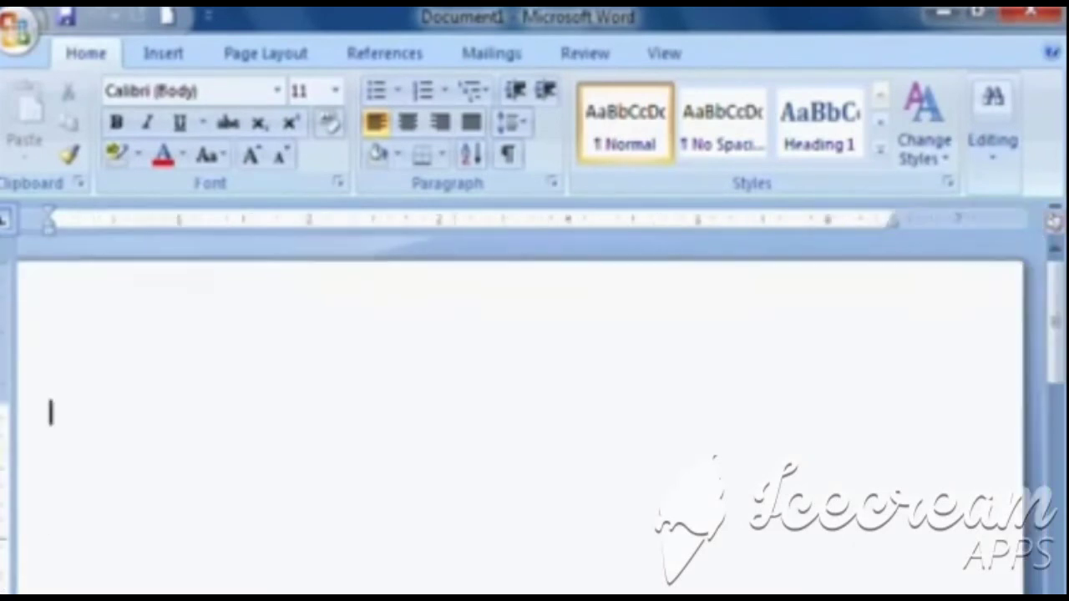
pyautogui.scroll(-1, 534, 376)
pyautogui.scroll(-1, 535, 375)
pyautogui.scroll(-1, 535, 376)
pyautogui.scroll(-1, 534, 376)
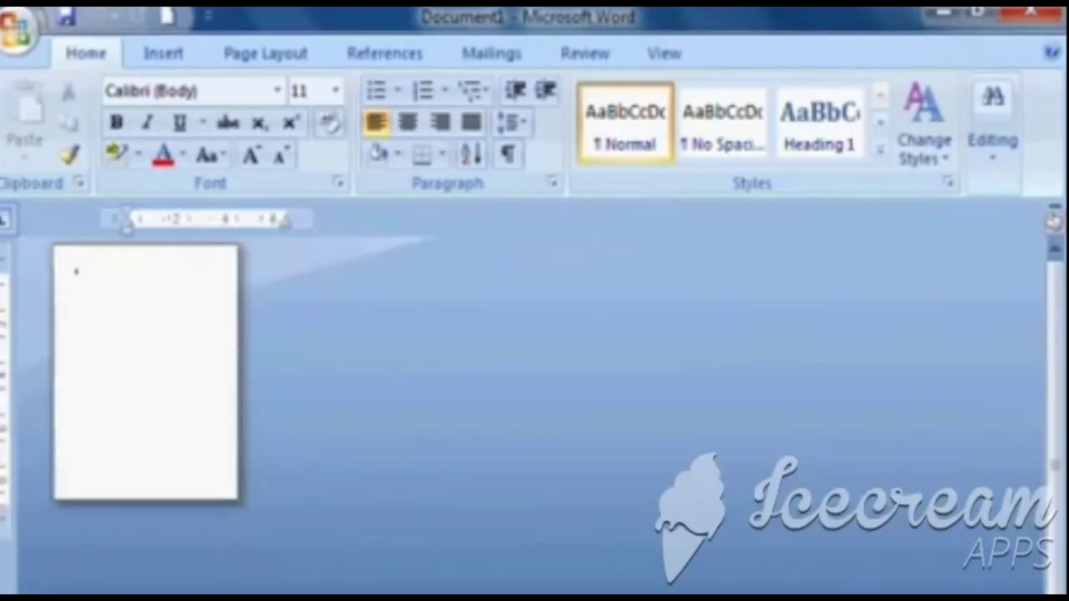
pyautogui.scroll(-1, 534, 376)
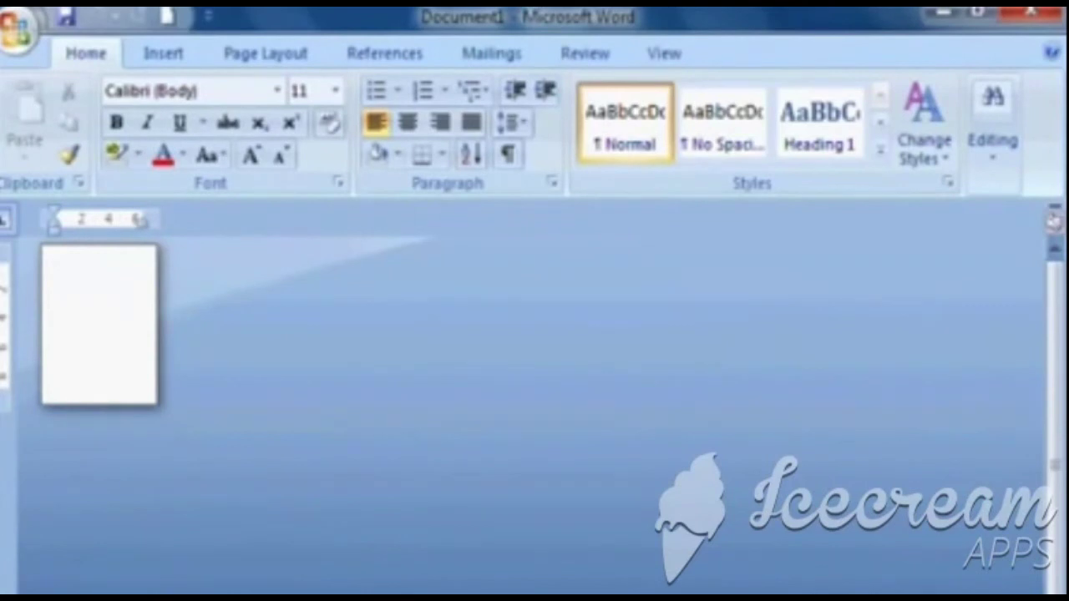
pyautogui.scroll(1, 535, 376)
pyautogui.scroll(1, 534, 376)
pyautogui.scroll(1, 534, 375)
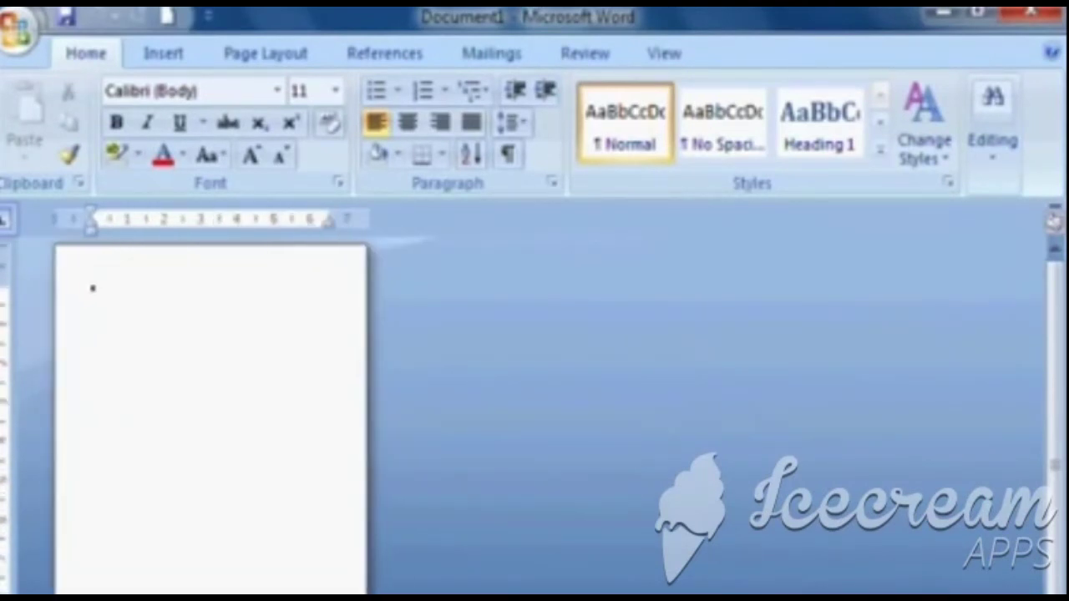
pyautogui.scroll(1, 534, 376)
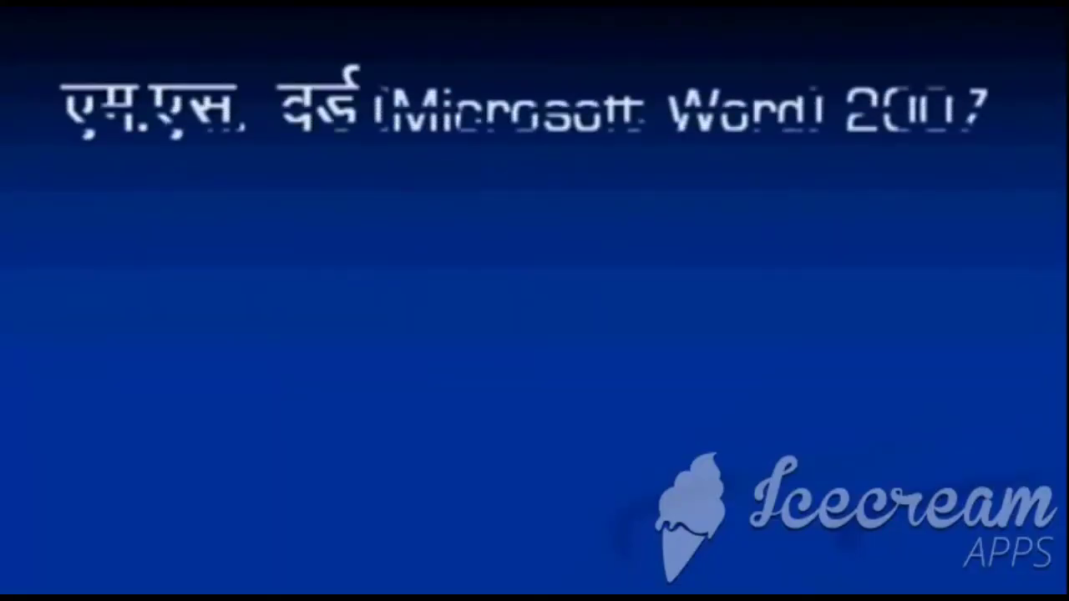